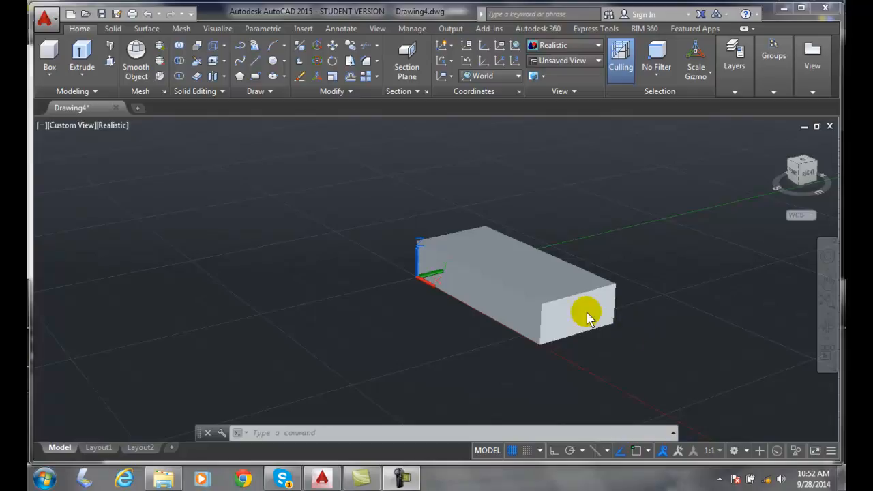
click(542, 302)
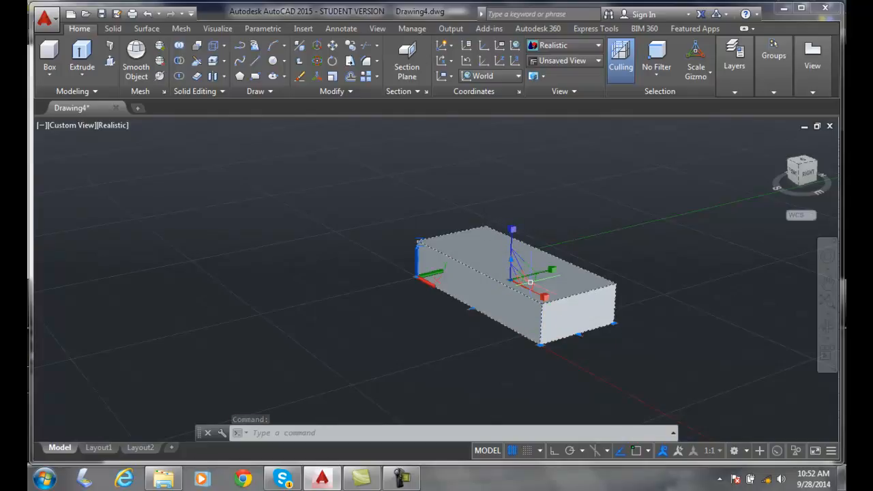
click(523, 285)
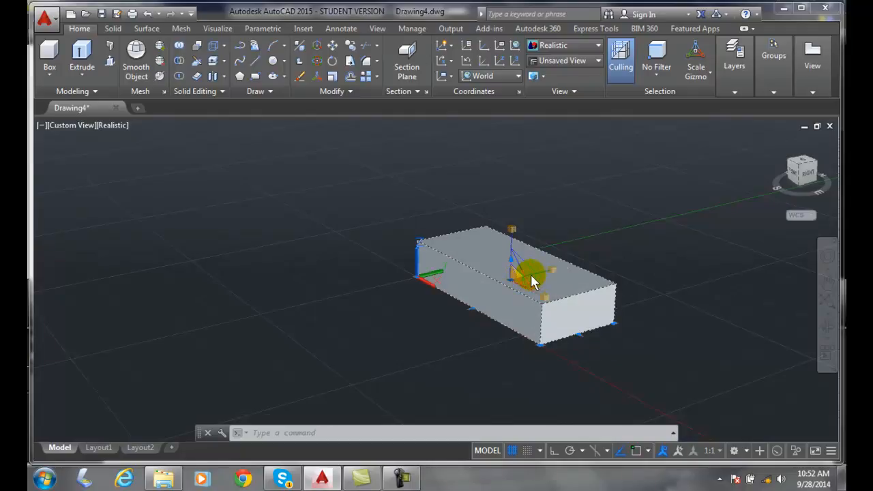
key(Escape)
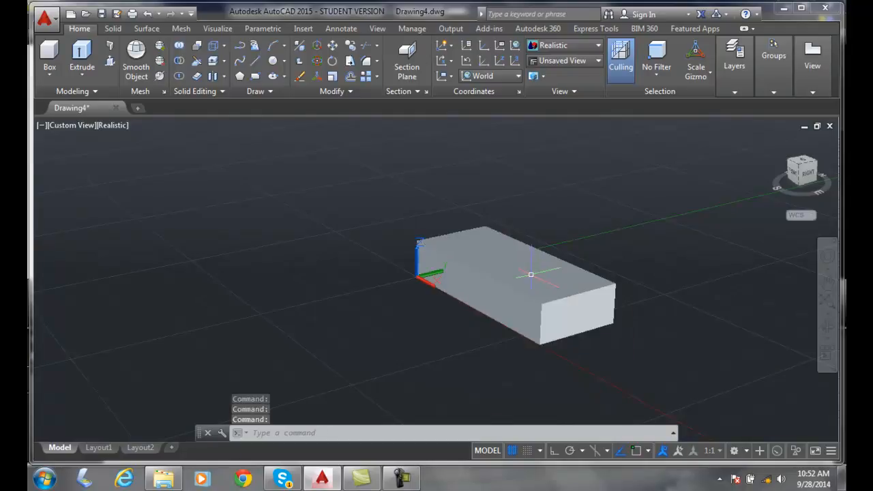
Select the box and switch its gizmo to Move, to Rotate, and back to Move.
click(513, 286)
right_click(512, 273)
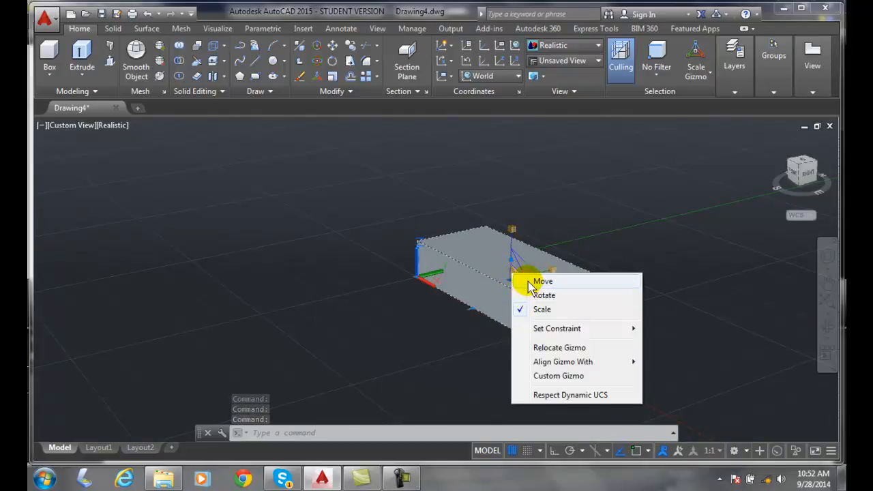
click(539, 281)
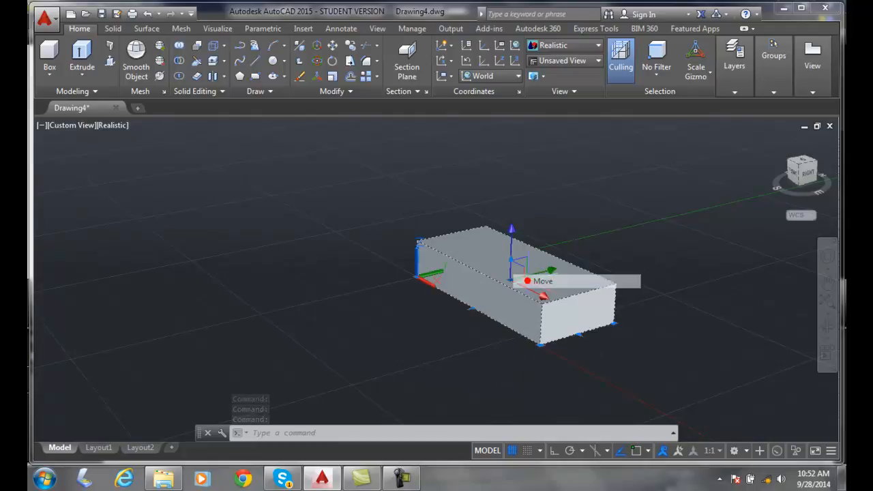
right_click(510, 258)
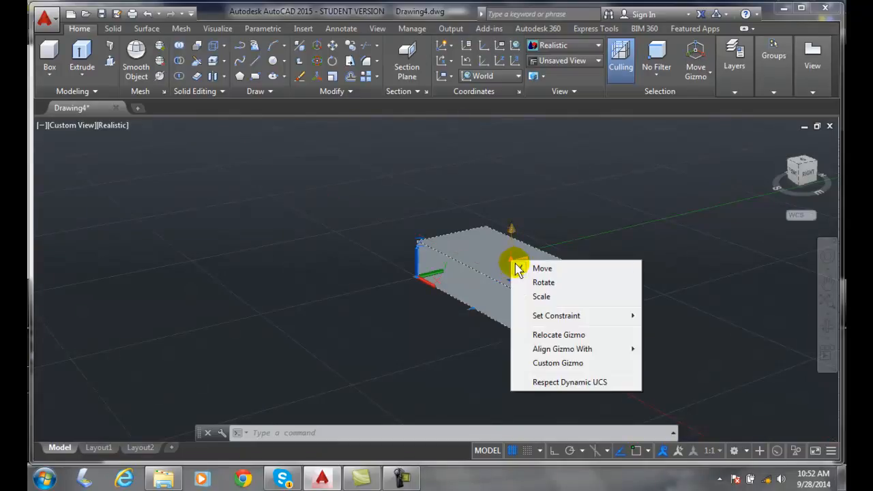
click(536, 282)
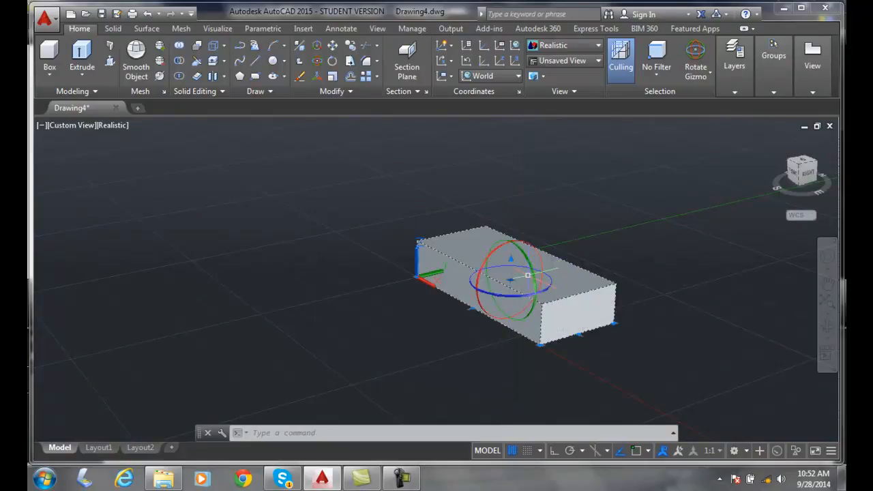
right_click(525, 257)
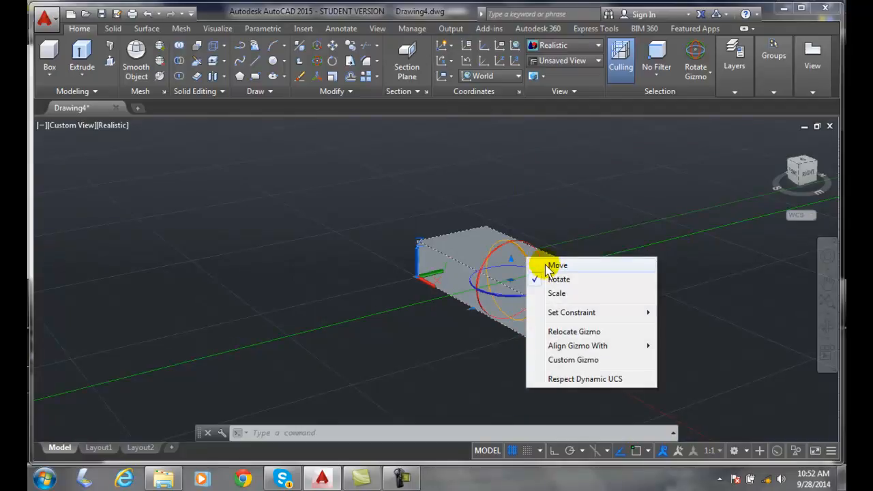
click(554, 265)
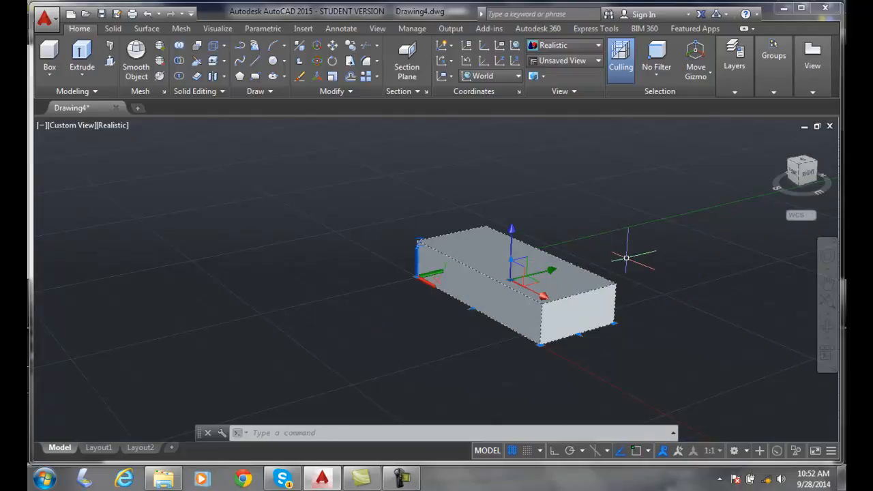
Move the box along the Y axis away from the origin and back close to its starting place.
click(556, 274)
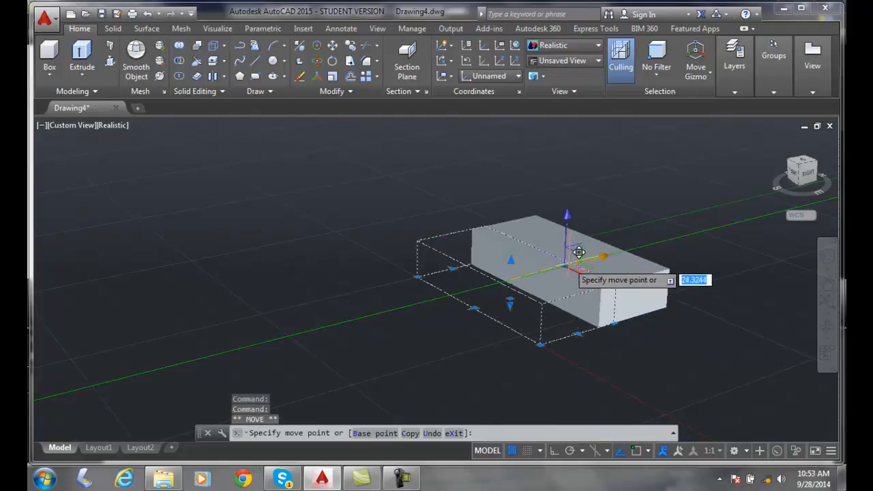
click(598, 253)
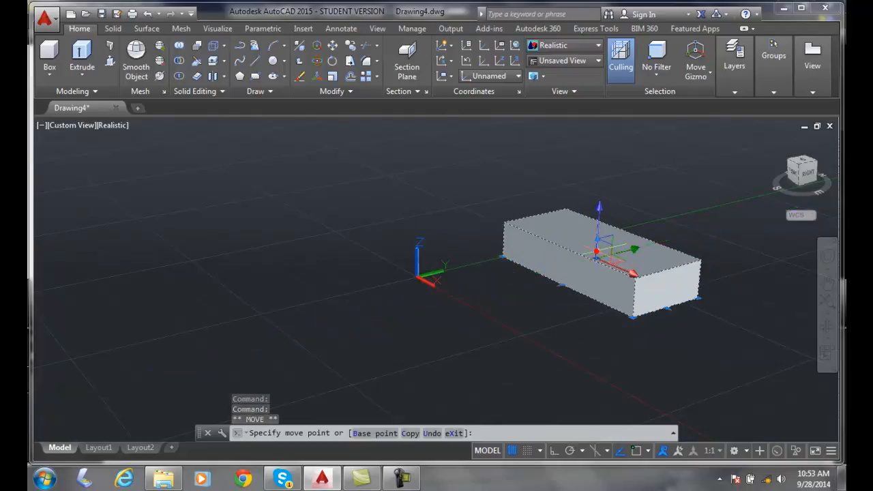
click(629, 256)
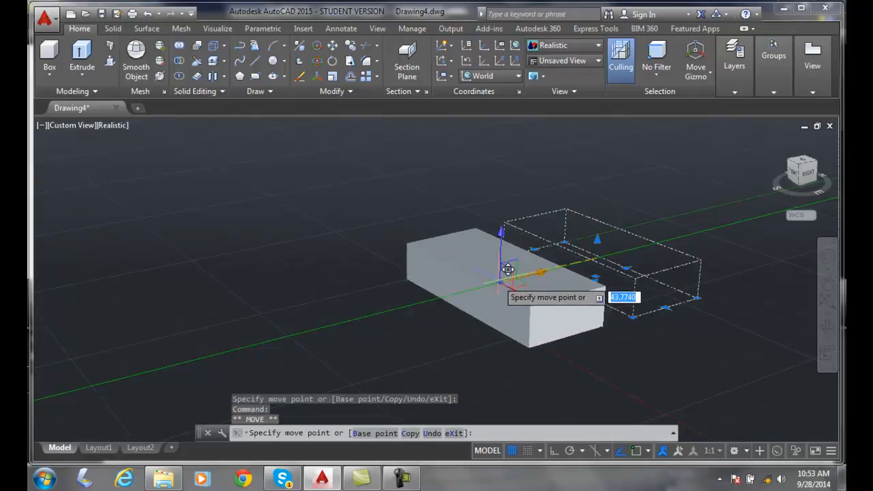
click(497, 282)
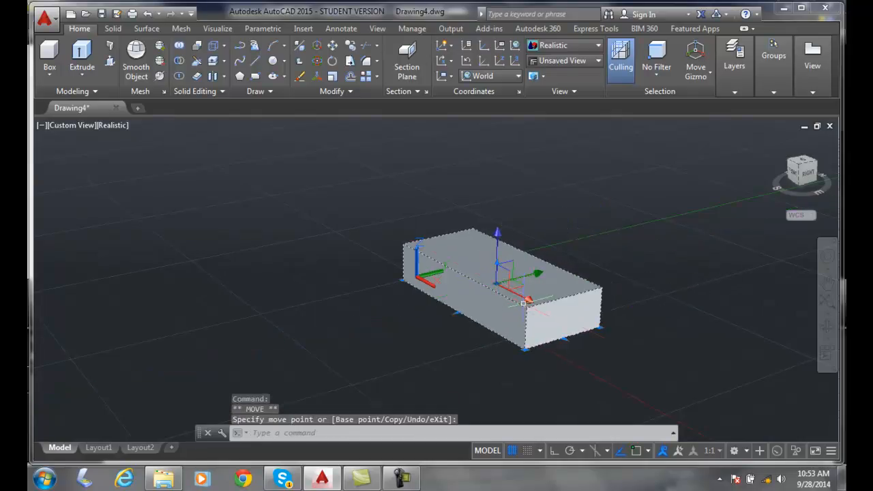
Move the box outward along the X axis by about 38 units and back by 40 units.
click(526, 299)
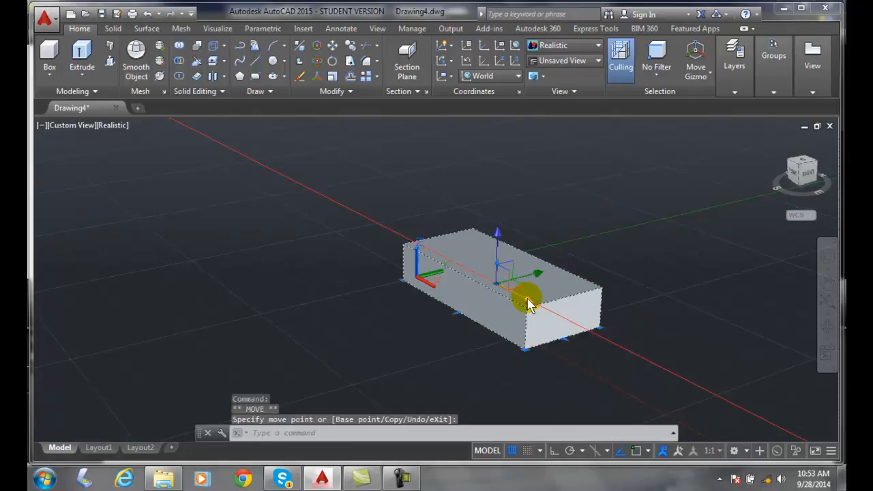
click(505, 286)
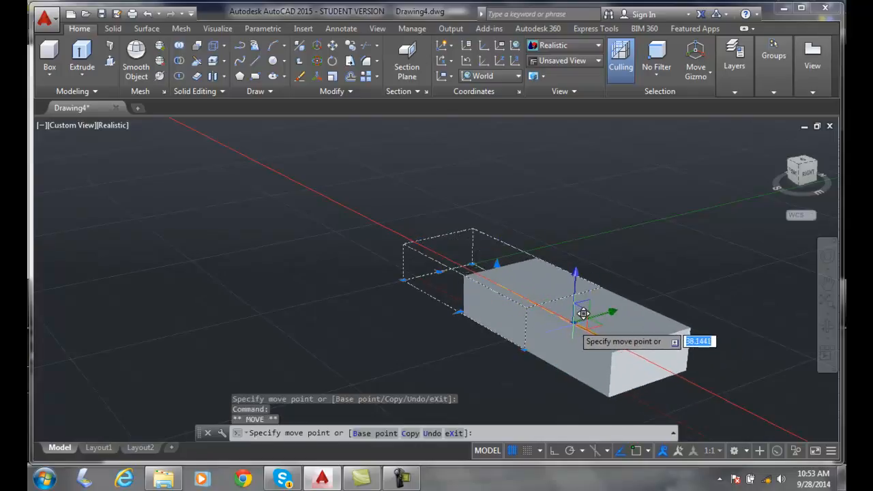
click(582, 314)
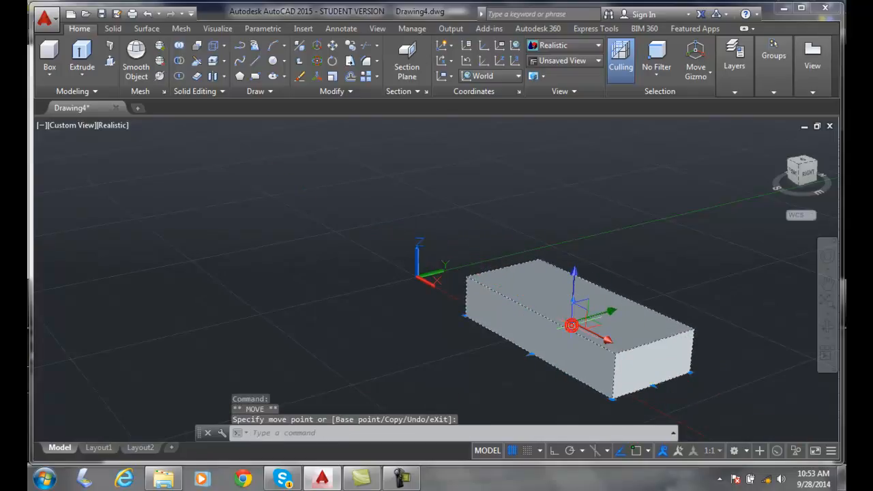
click(587, 333)
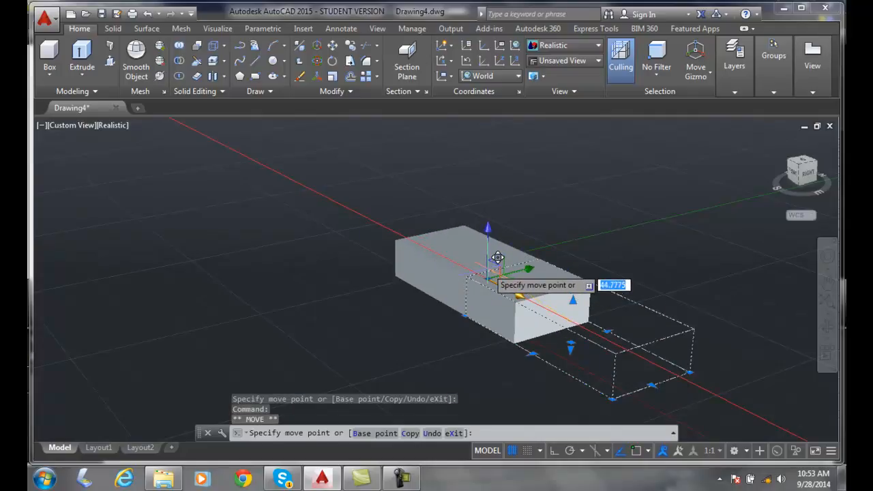
click(487, 271)
key(Return)
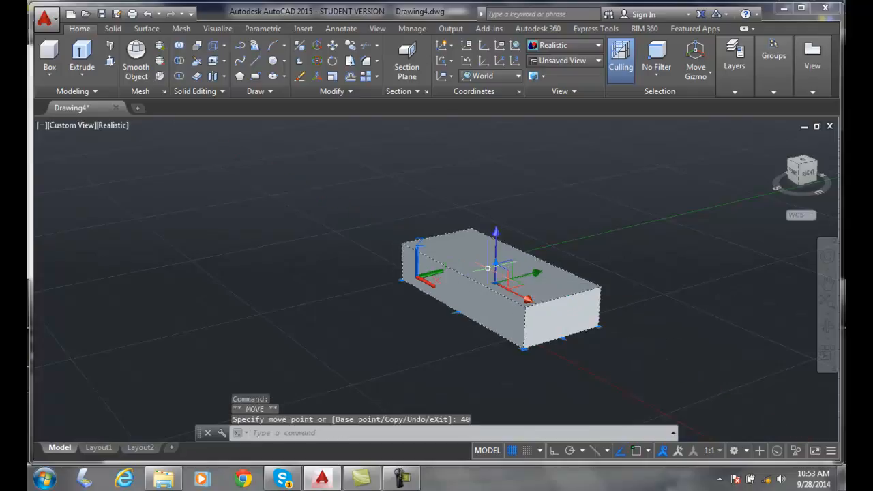
Raise the box 10 units along the Z axis with the Move gizmo and deselect it.
click(522, 295)
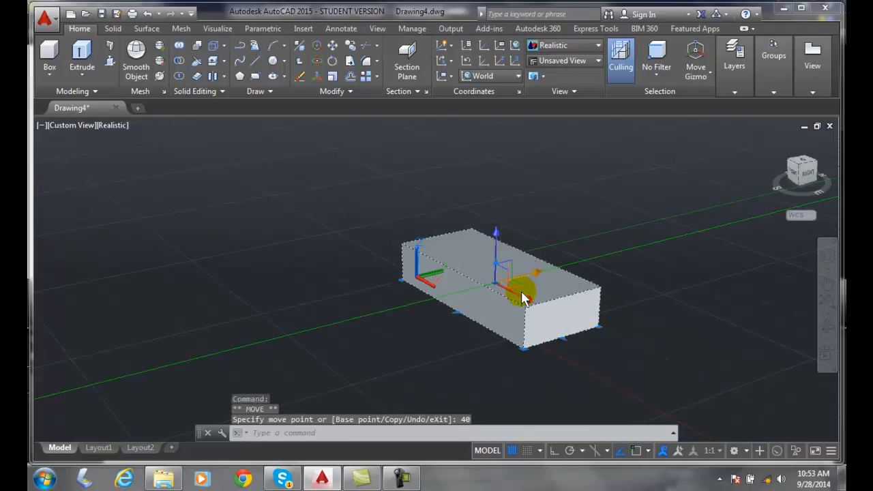
click(497, 255)
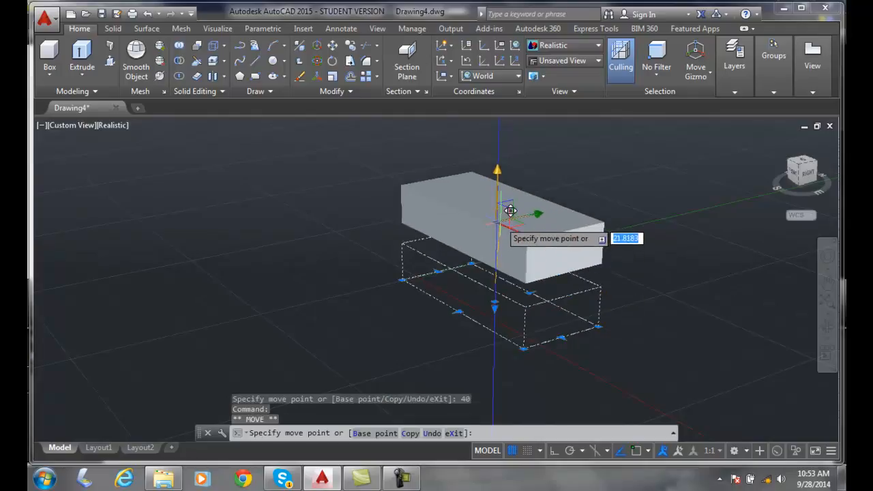
text(10)
key(Return)
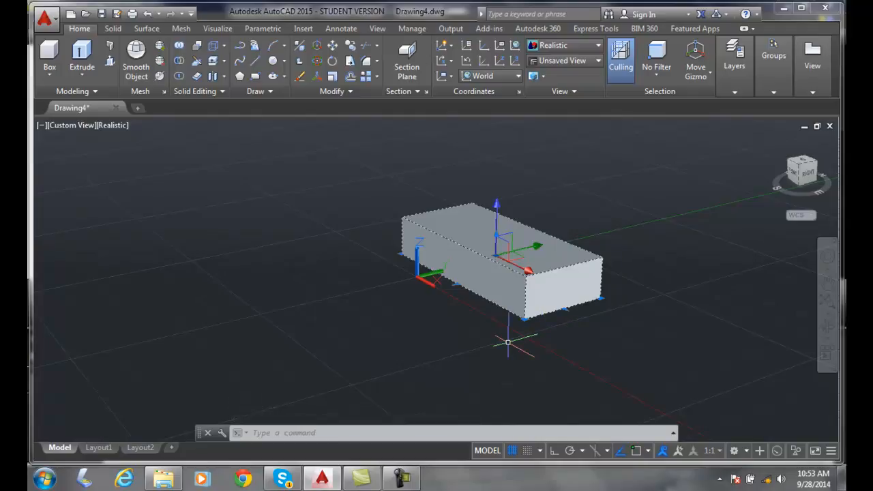
key(Escape)
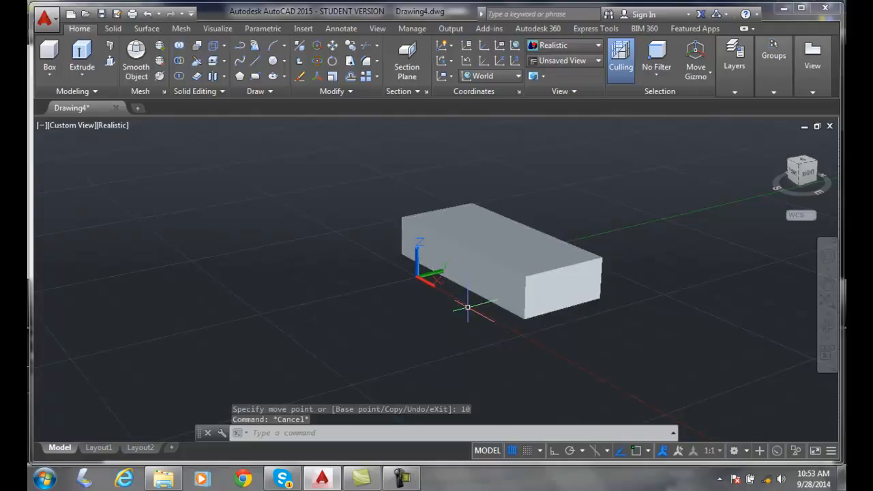
Select the box, switch to the Rotate gizmo and rotate it 45 degrees about the Z axis.
click(486, 258)
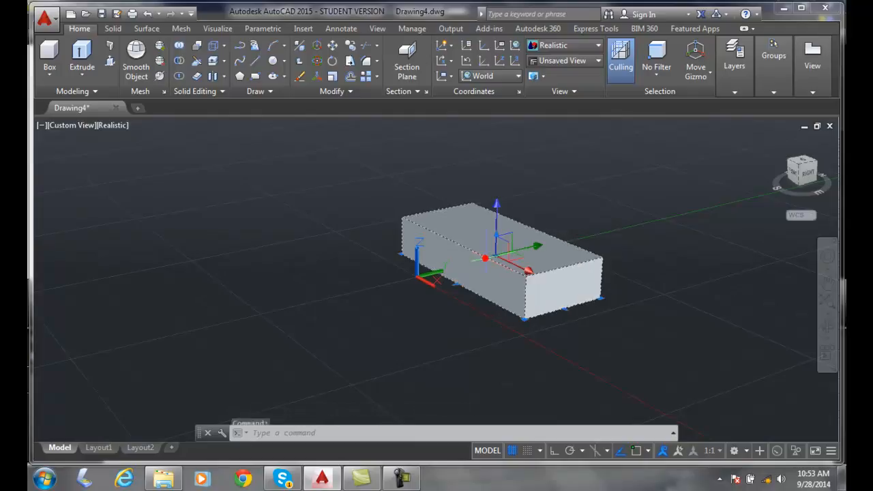
right_click(523, 250)
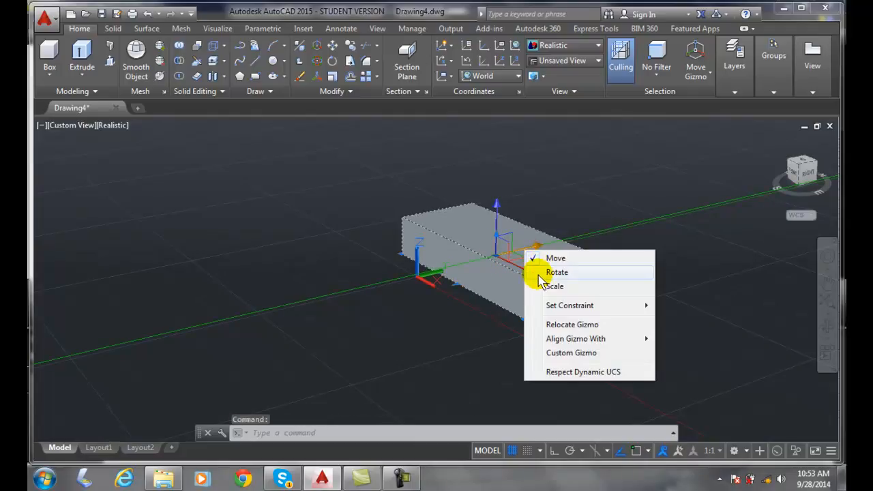
click(532, 271)
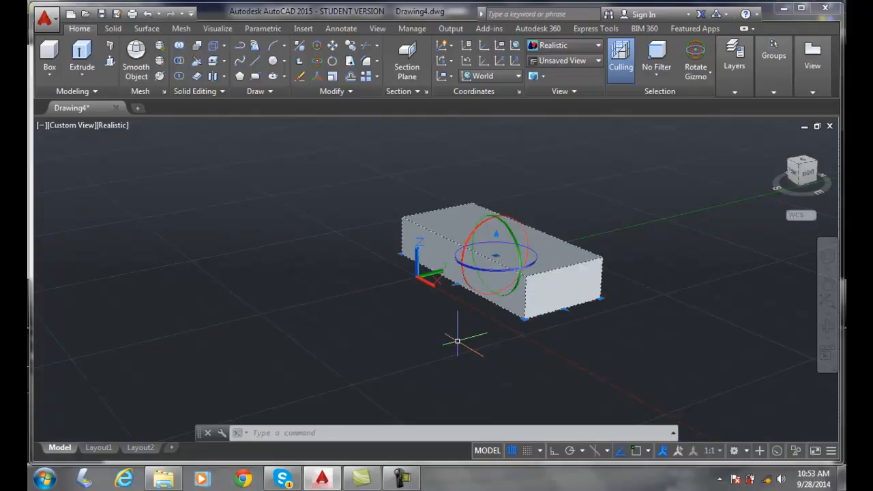
click(483, 271)
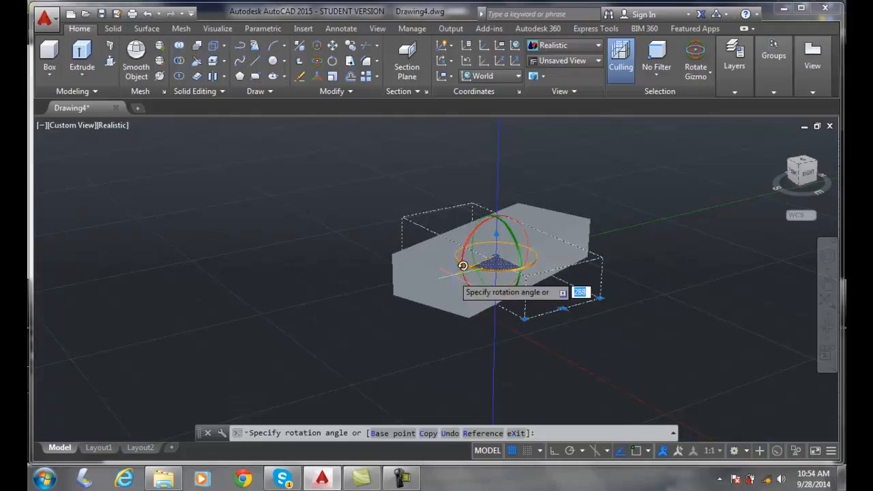
text(45)
key(Return)
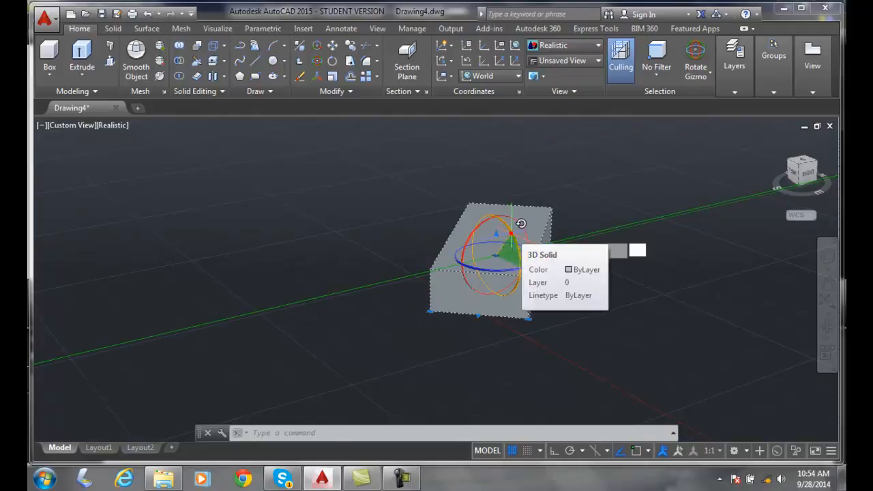
Rotate the box 30 degrees about the Y axis and deselect it.
click(511, 232)
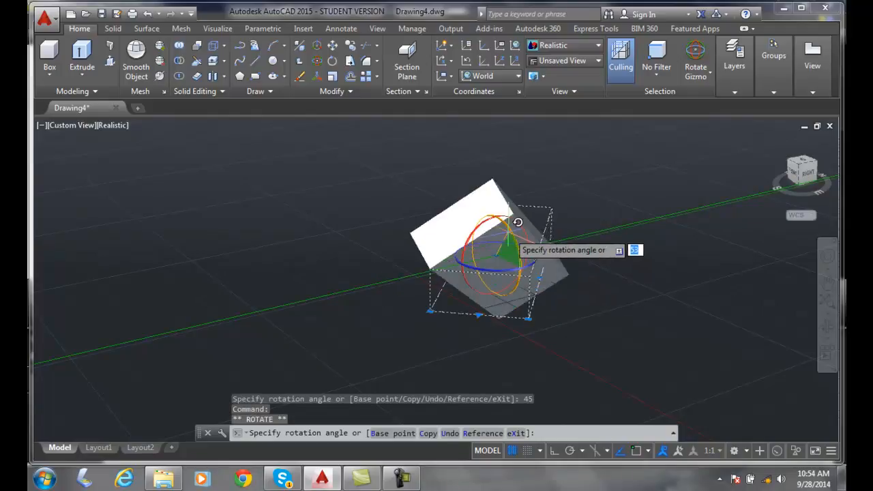
text(30)
key(Return)
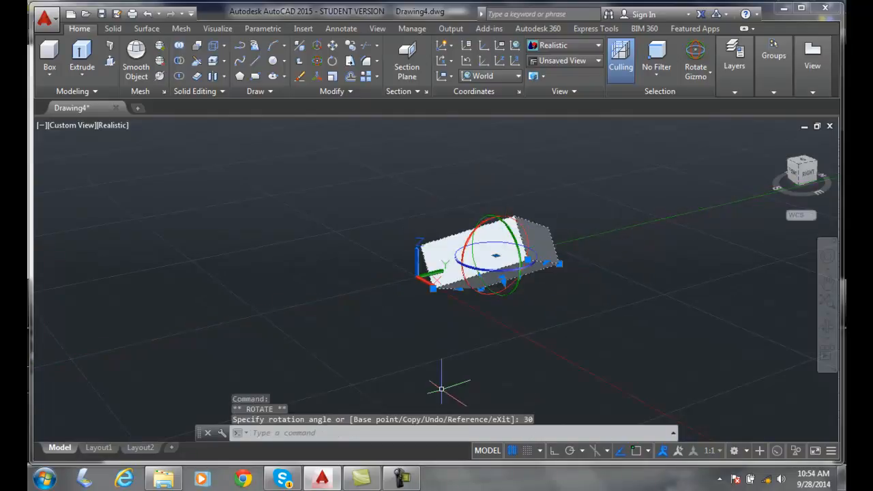
key(Escape)
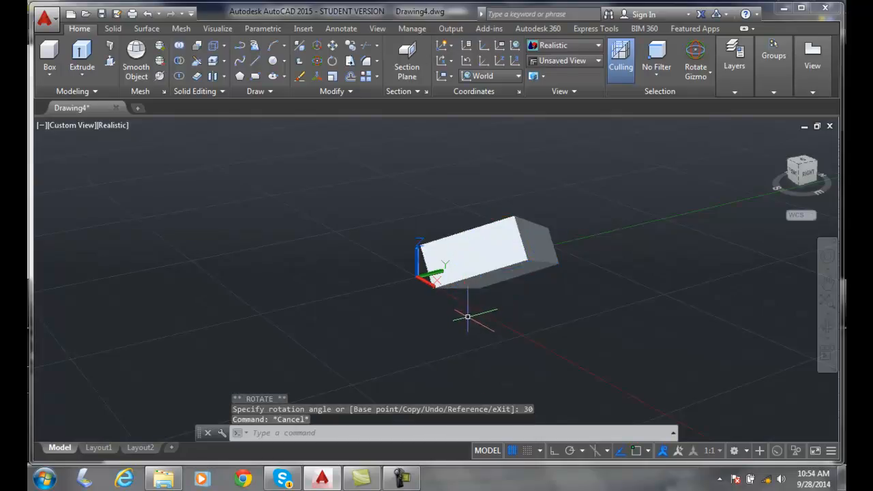
Reselect the box and rotate it 10 degrees about the X axis.
click(477, 277)
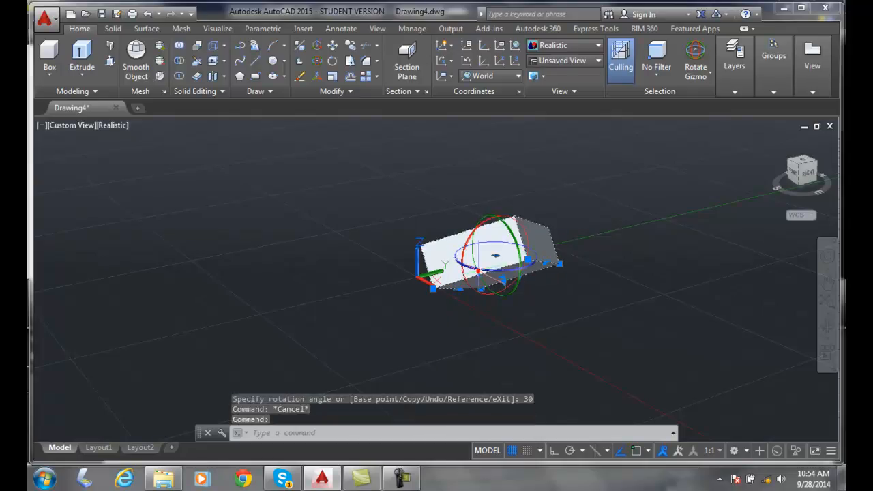
click(536, 219)
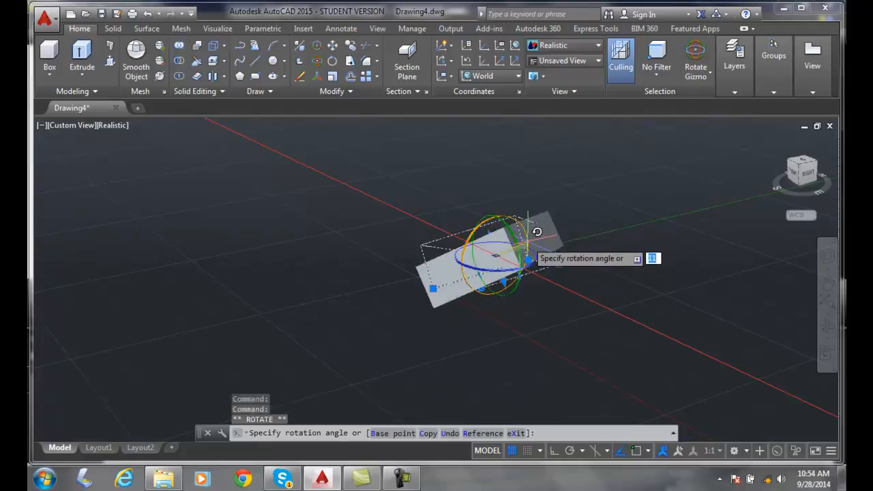
key(Return)
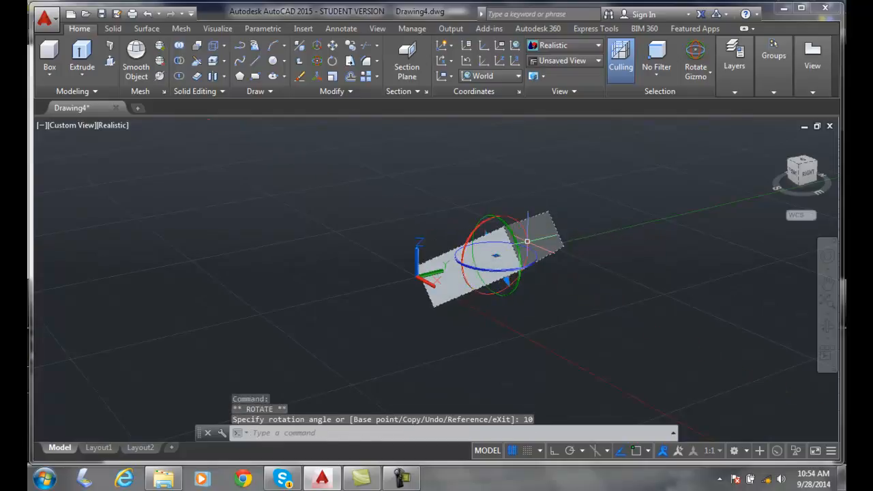
key(Escape)
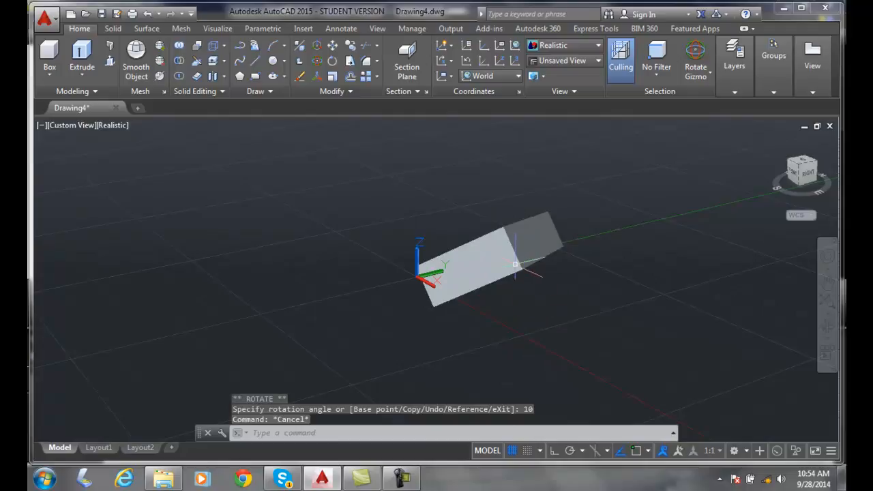
click(529, 259)
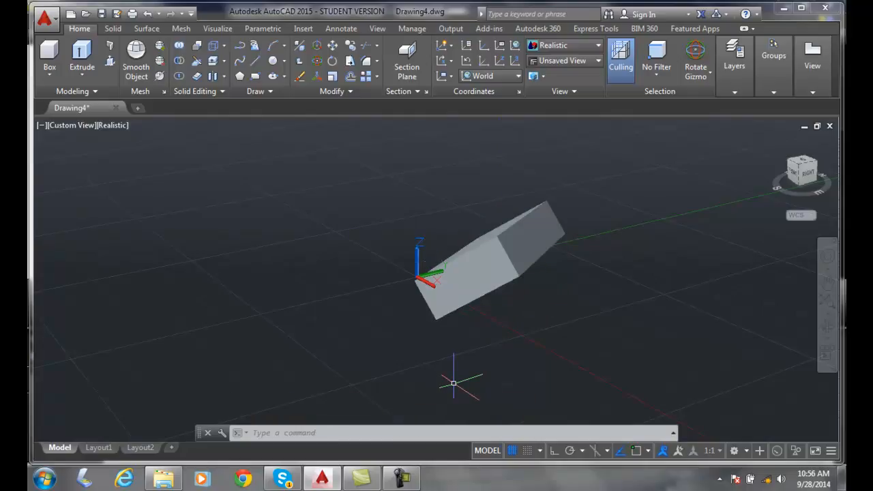
Select the box, switch to the Scale gizmo and scale the solid uniformly by a factor of 2.
click(469, 275)
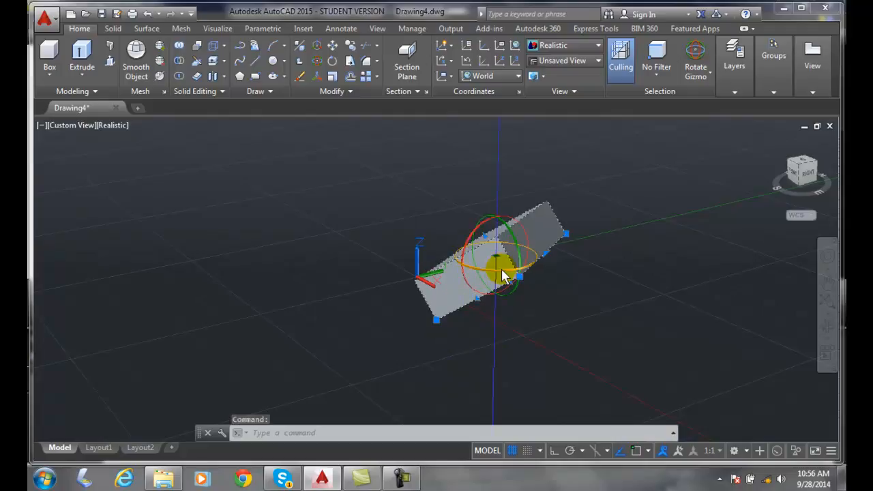
right_click(501, 276)
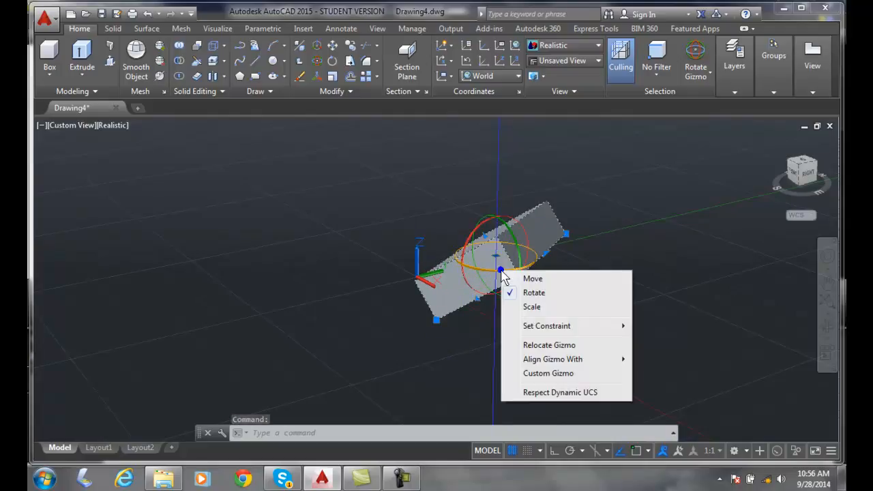
click(530, 306)
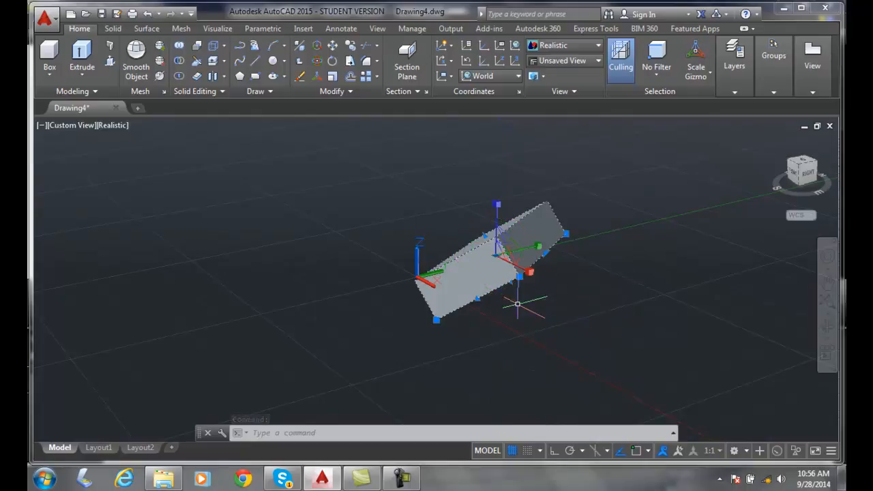
click(538, 251)
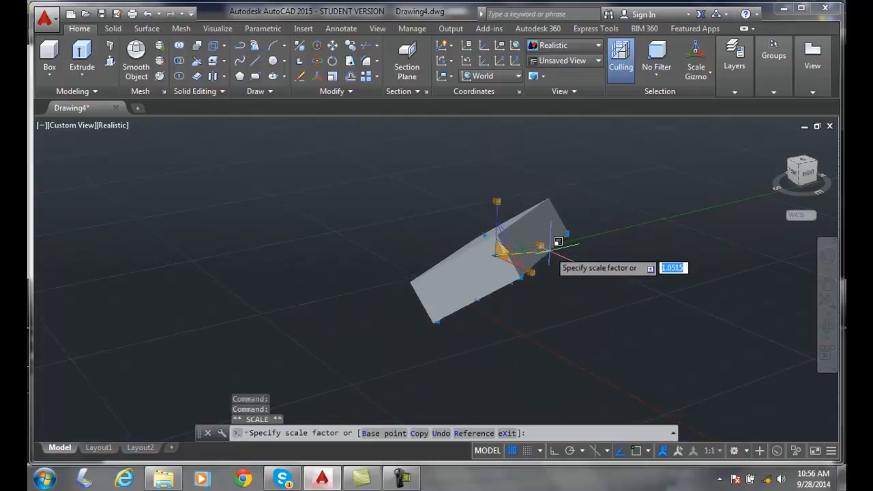
text(2)
key(Return)
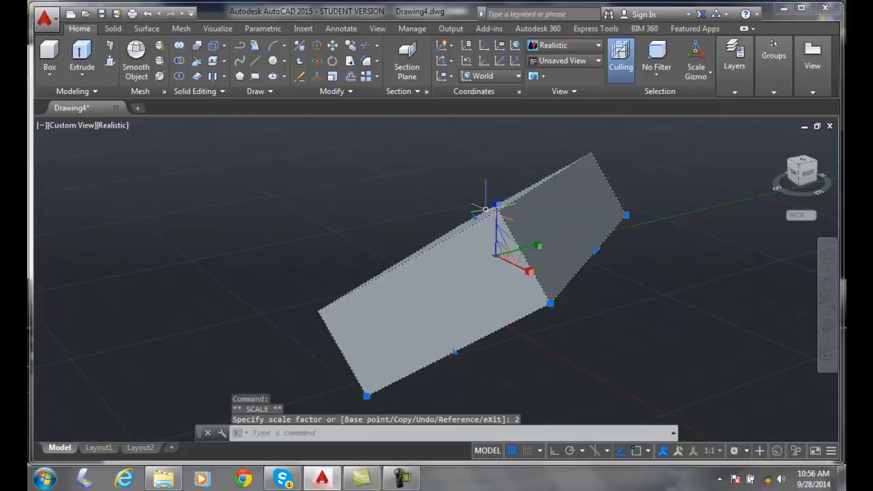
Scale the enlarged box uniformly by a factor of .75 and deselect it.
click(498, 208)
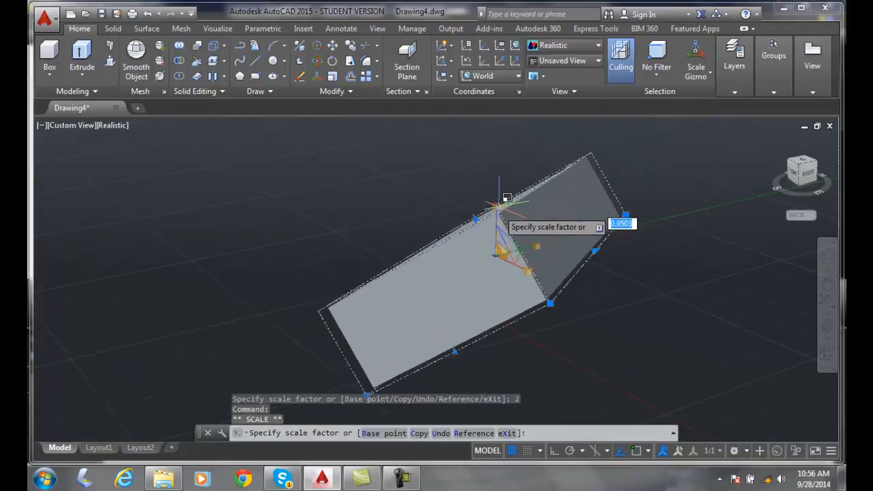
text(.75)
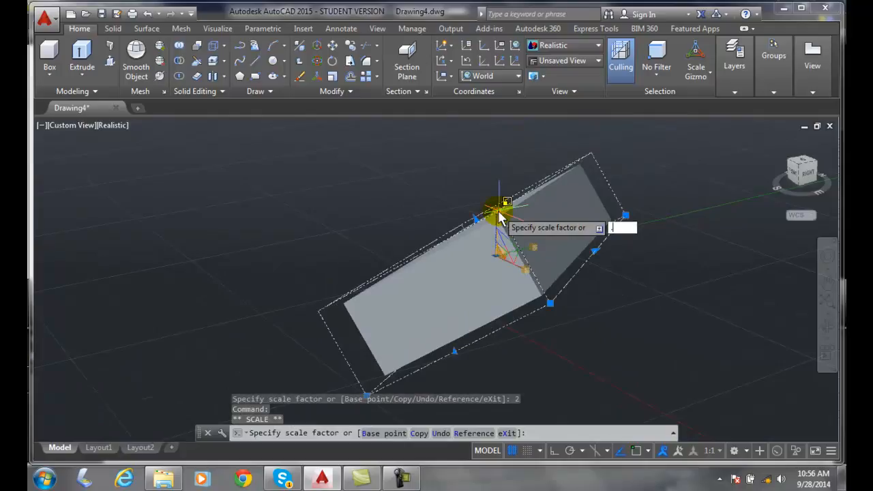
key(Return)
key(Return)
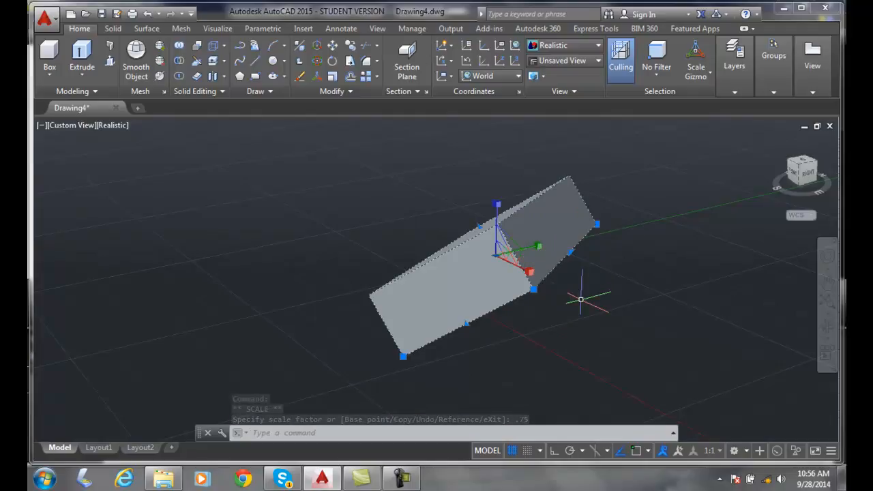
key(Escape)
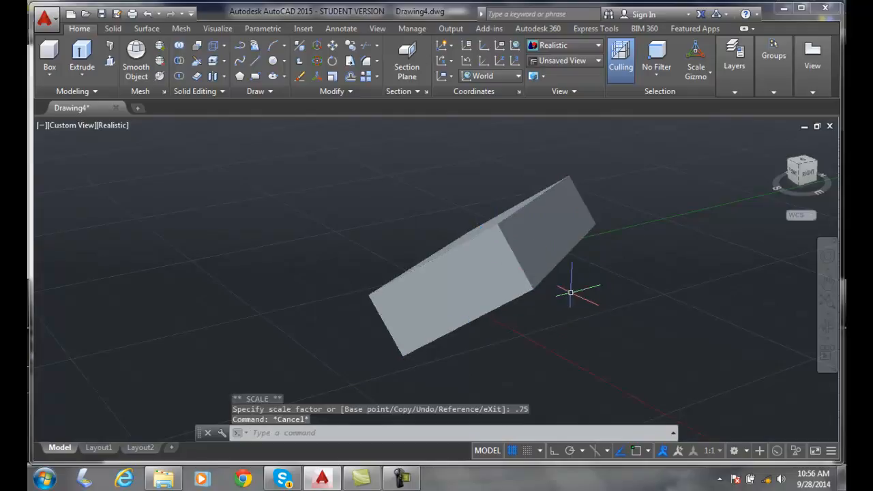
Reselect the box, switch back to the Move gizmo, shift it very slightly along the Y axis and deselect it.
click(504, 248)
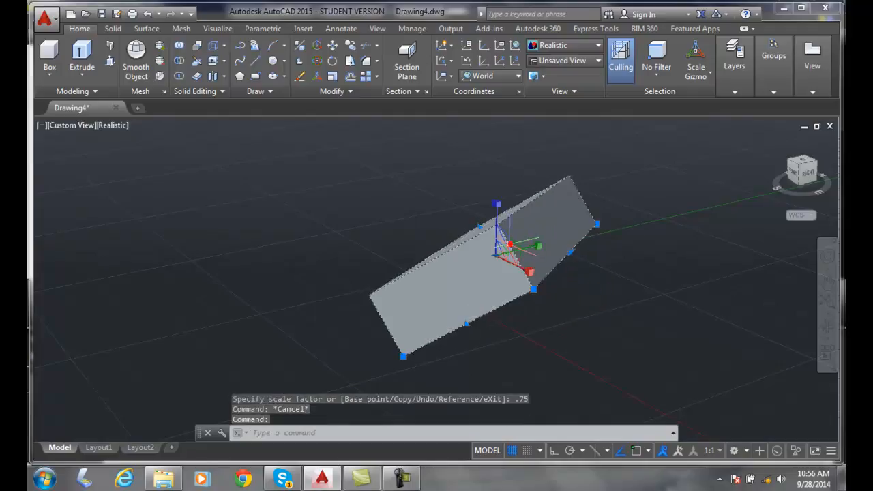
right_click(497, 236)
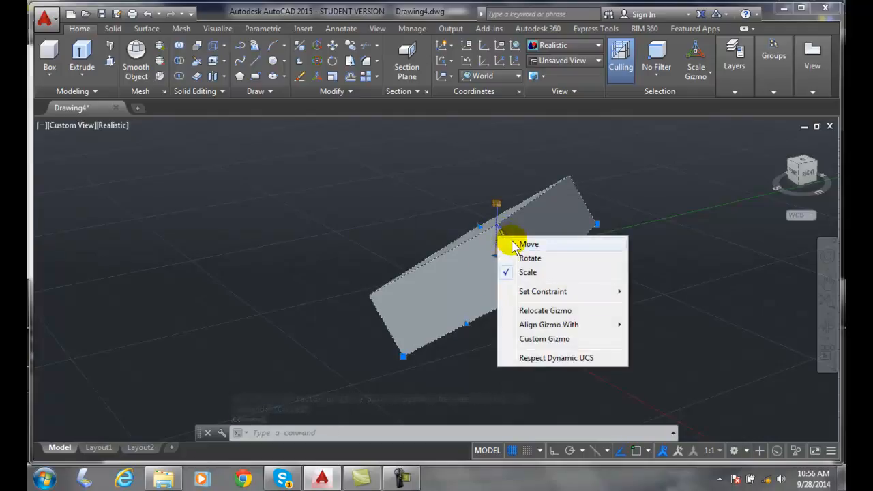
click(513, 243)
click(532, 252)
click(512, 240)
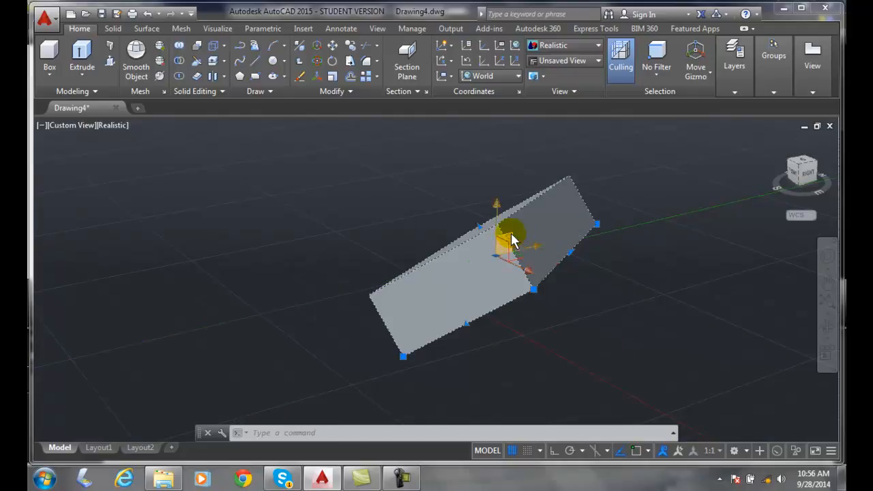
click(530, 244)
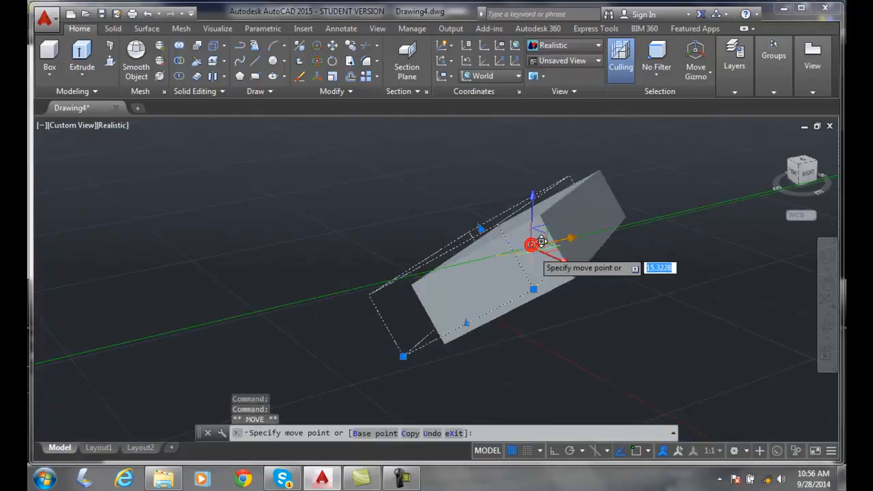
click(494, 250)
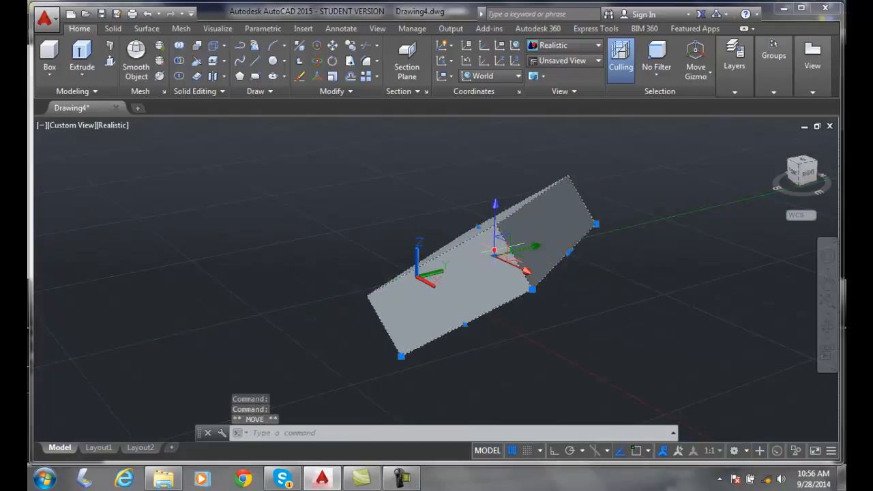
key(Escape)
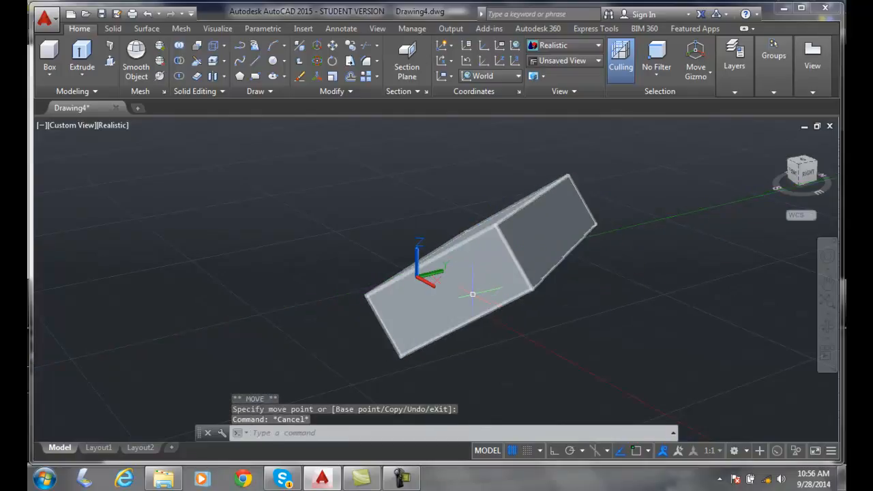